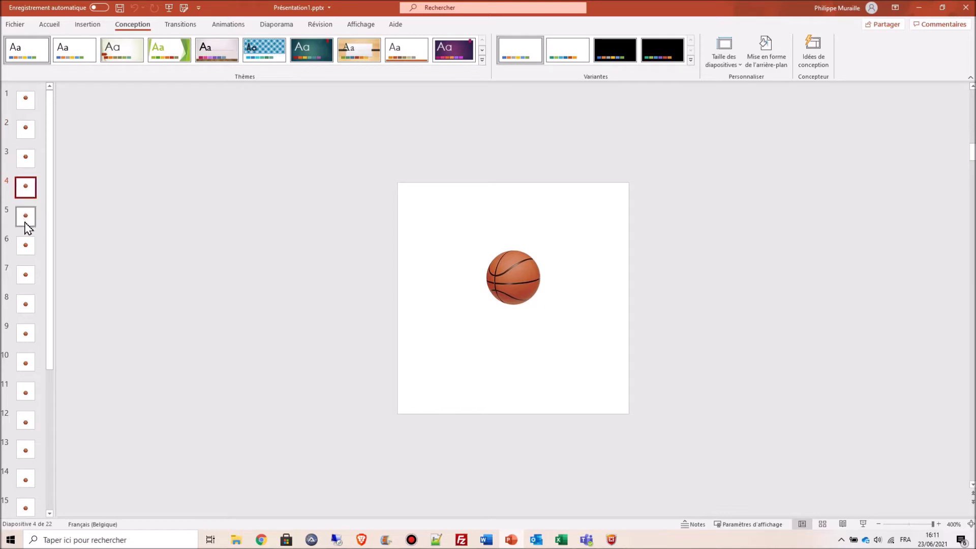
- Look through the slides to examine how the basketball's position changes from one slide to the next, ending on slide 1
click(26, 246)
scroll(43, 275, down, 3)
scroll(45, 282, up, 3)
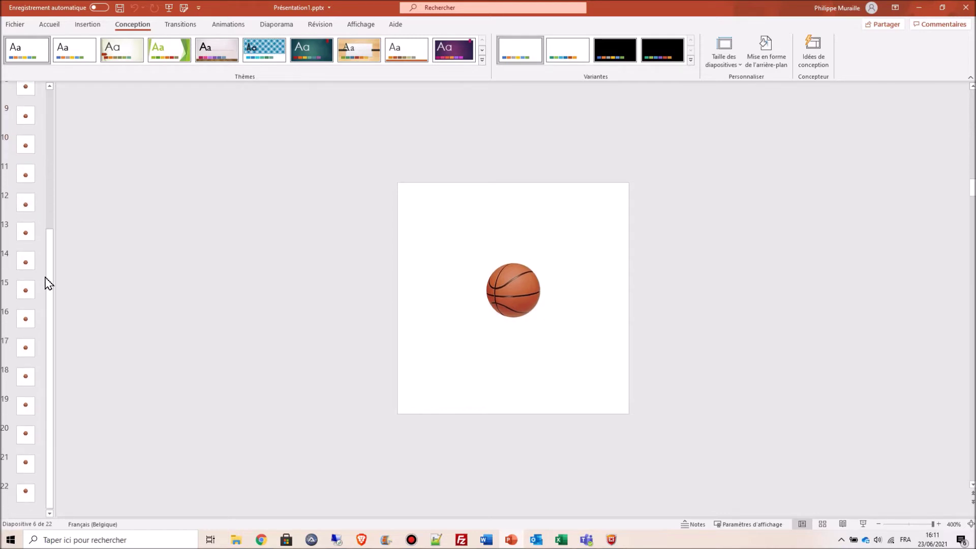
scroll(33, 286, down, 3)
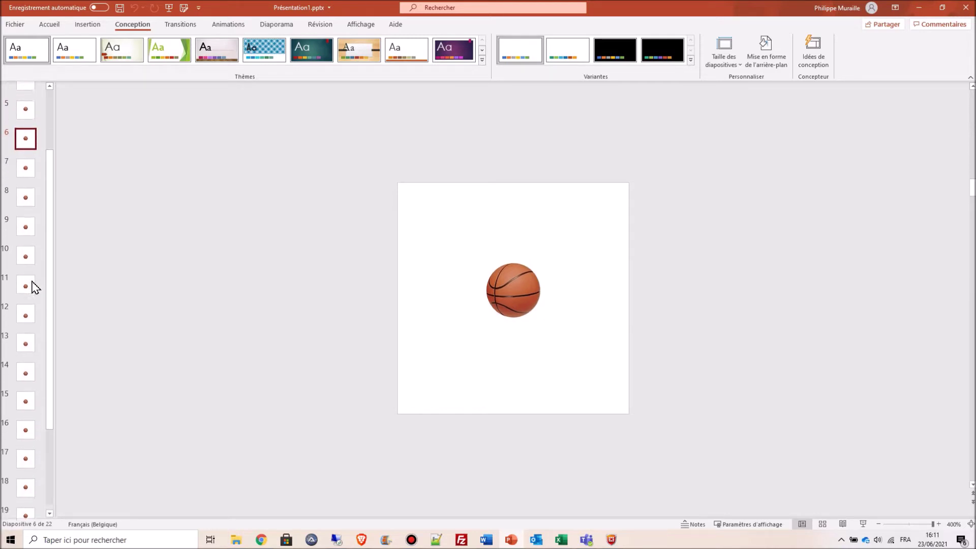
scroll(353, 320, up, 4)
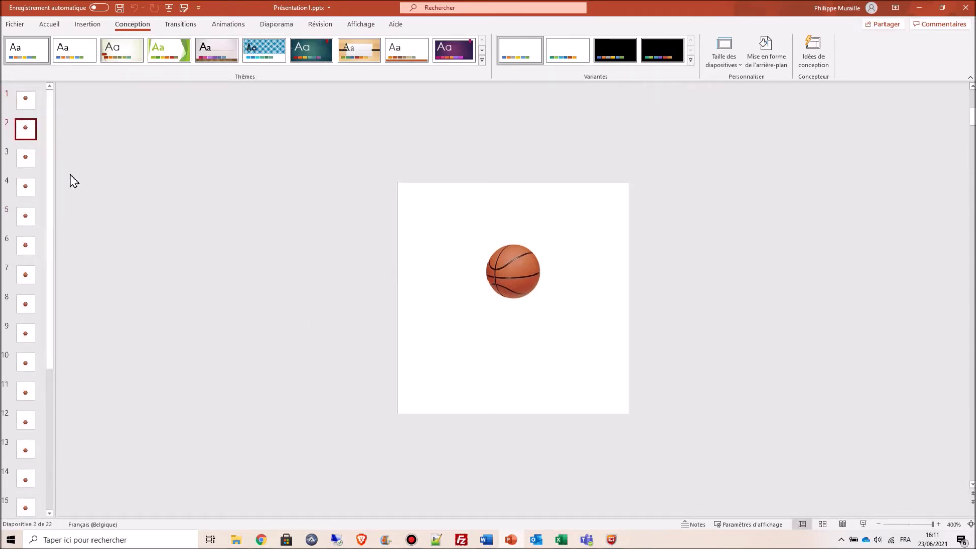
scroll(73, 181, up, 1)
scroll(74, 180, down, 1)
scroll(74, 180, down, 2)
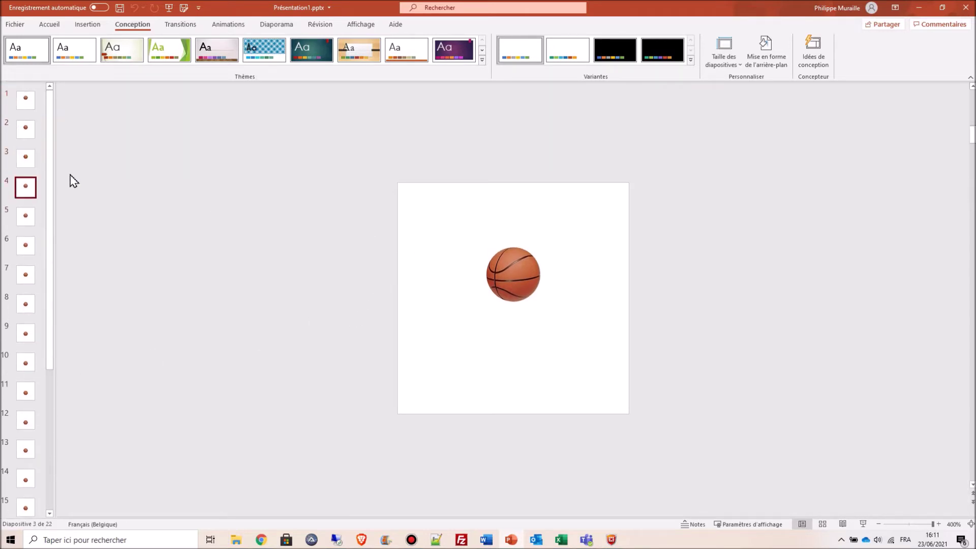
scroll(74, 181, up, 3)
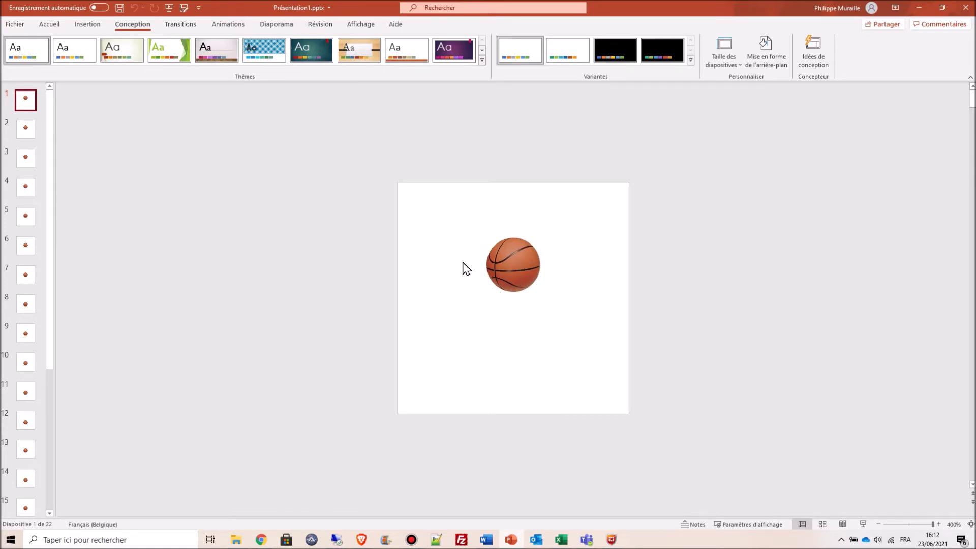
- Move the basketball picture off slide 1 to the area above it, and undo the move
drag(524, 275, 563, 161)
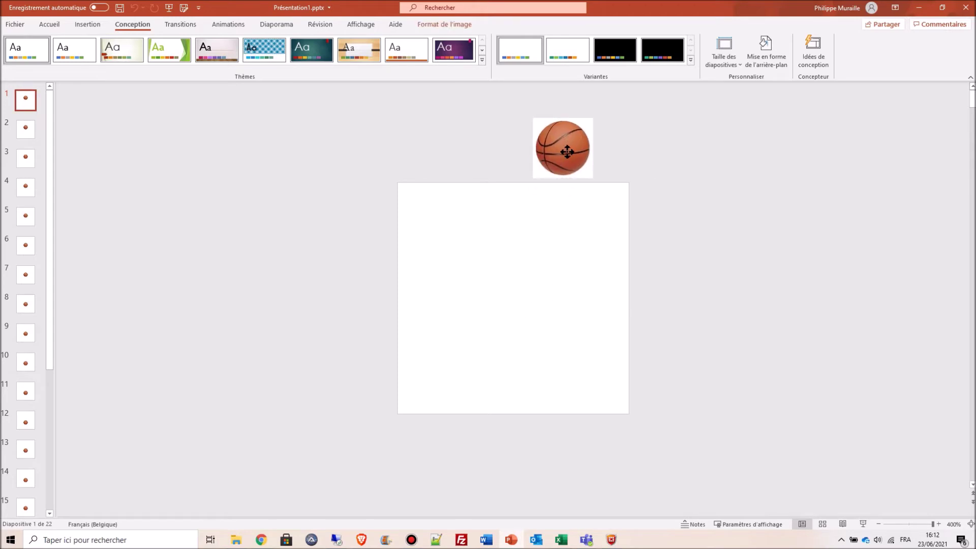
key(ctrl+z)
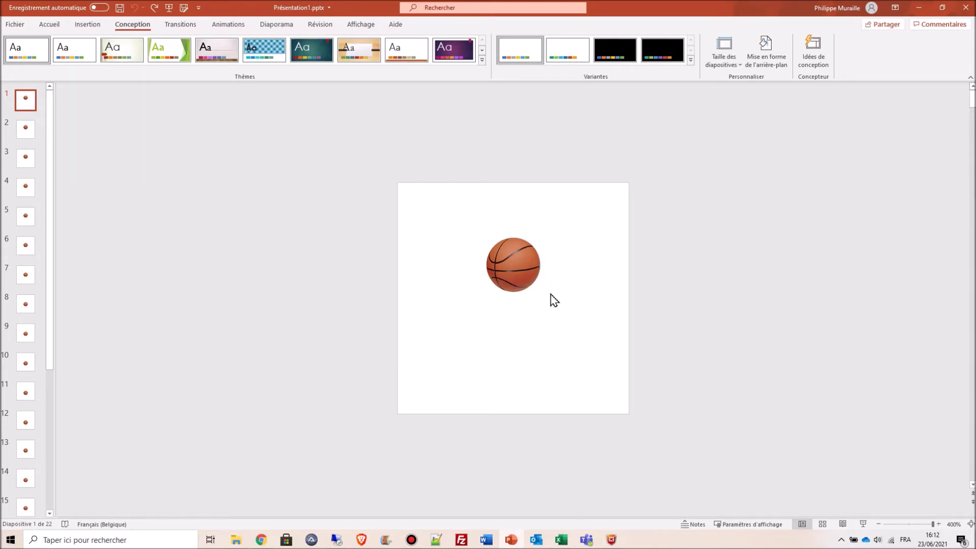
- Check the custom slide width, height and orientation settings, and leave them without applying any change
click(734, 65)
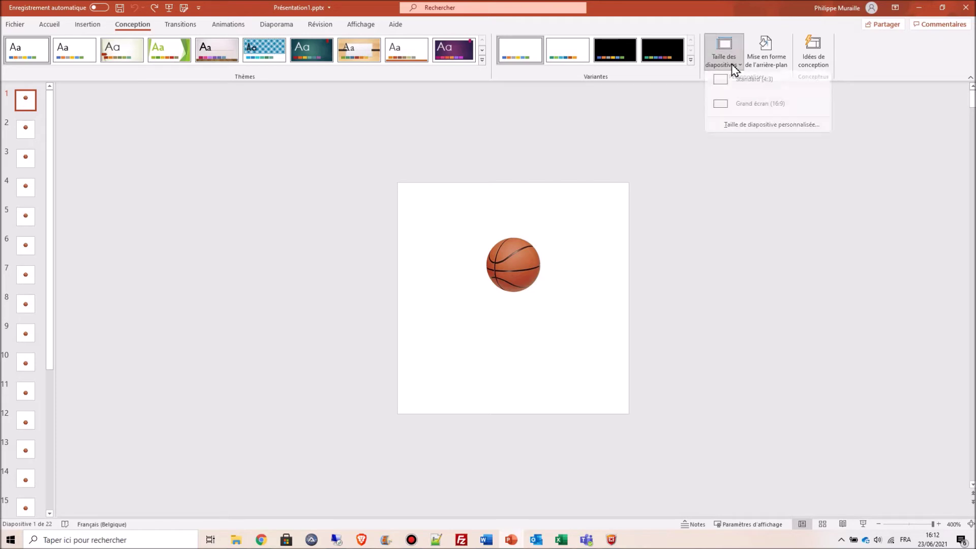
click(770, 131)
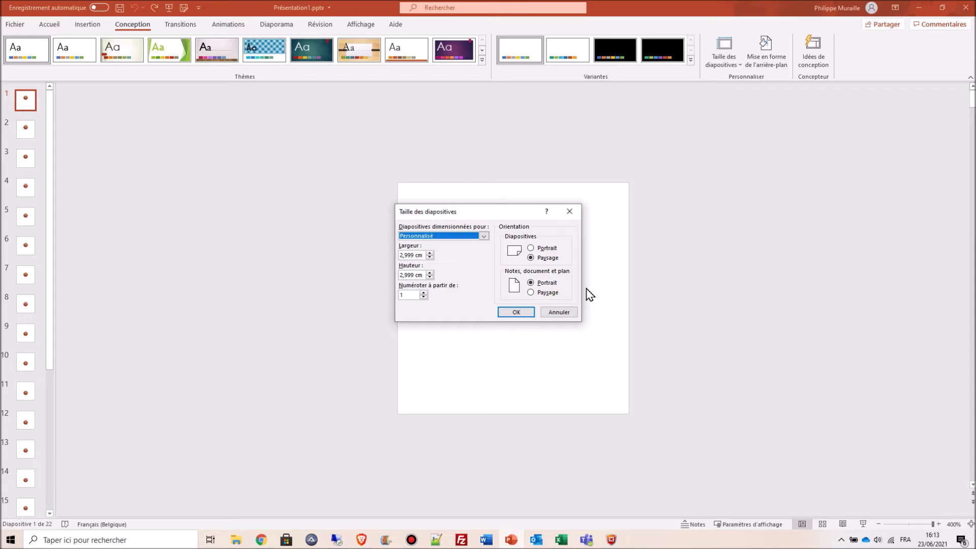
click(571, 311)
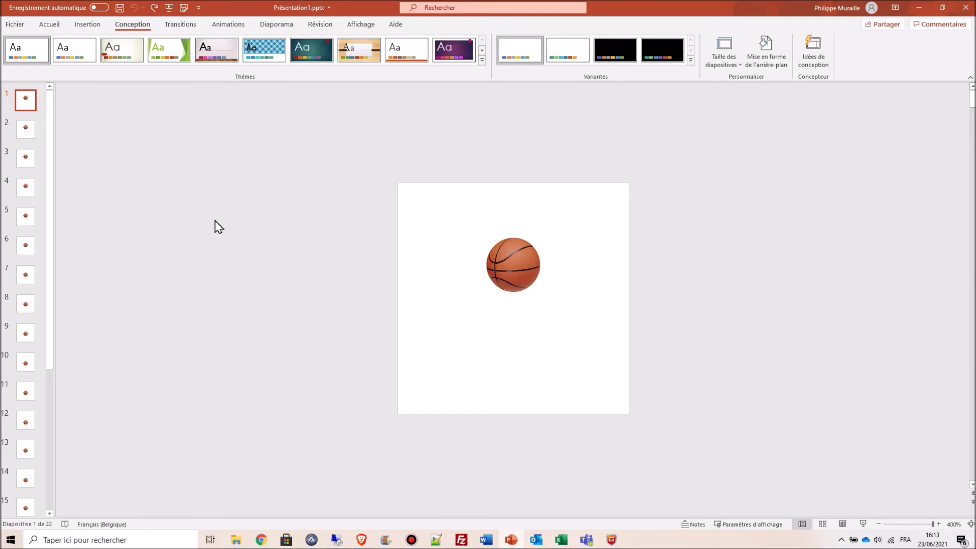
- View slides 2 to 15 one after another to examine the ball's movement frame by frame
click(25, 133)
click(26, 161)
click(27, 191)
click(26, 219)
click(26, 248)
click(27, 277)
click(26, 305)
click(26, 334)
click(26, 363)
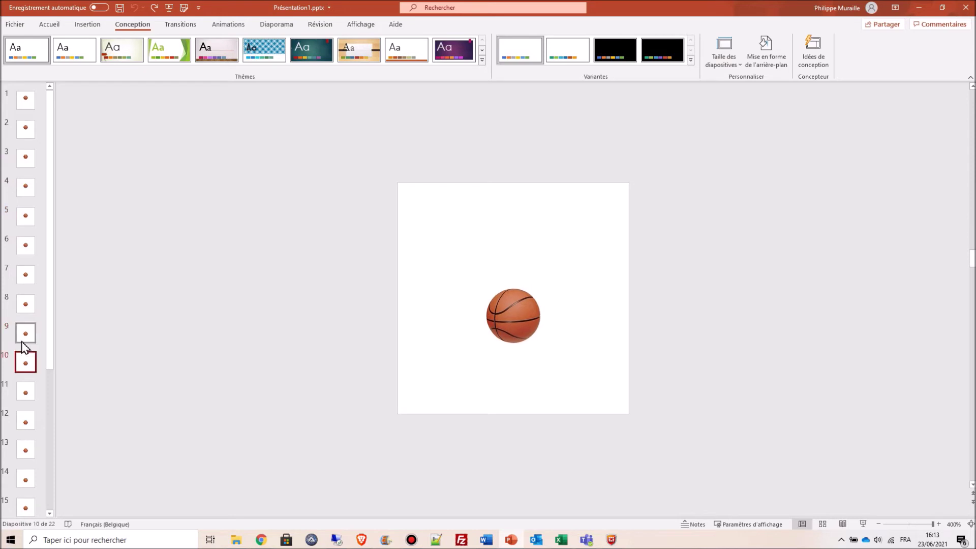
click(26, 392)
click(26, 425)
click(26, 449)
click(26, 479)
click(26, 507)
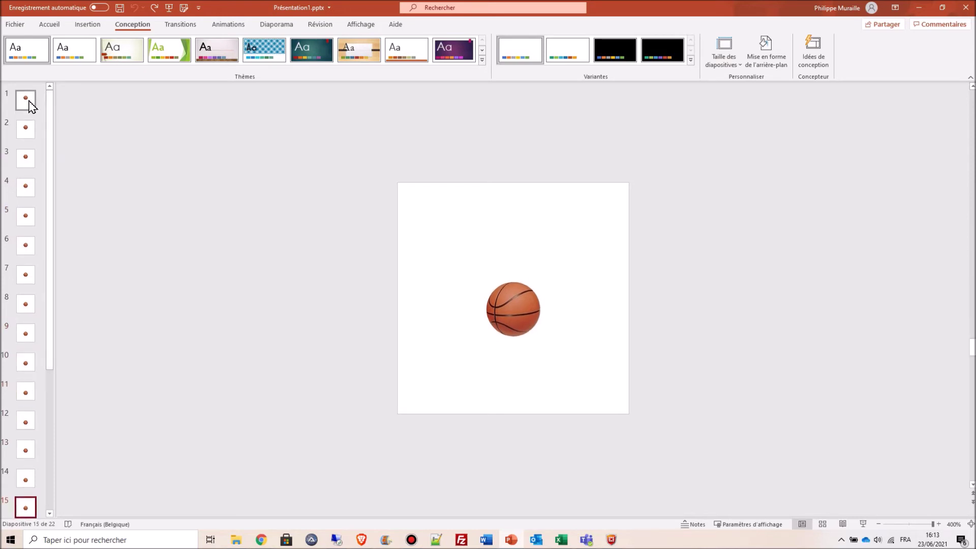
- Check the slide transition timing settings and play the slide show from the first slide to preview the animation
click(180, 25)
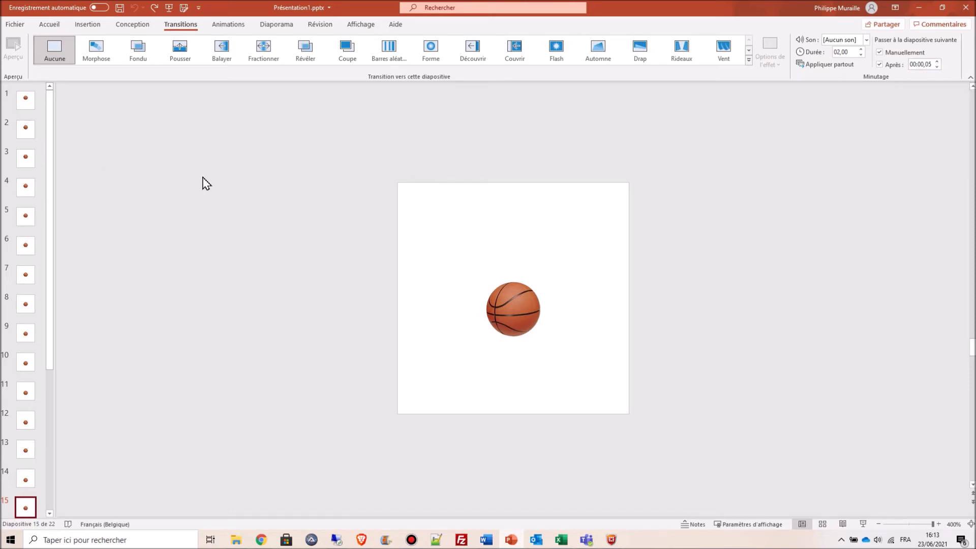
key(F5)
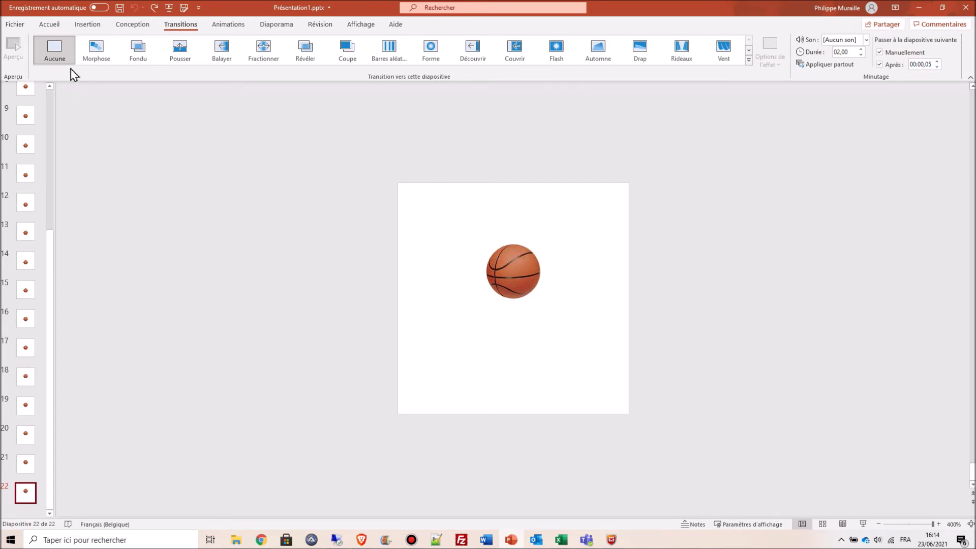
- Export the presentation as an animated GIF in Très grande quality (1080p at 24 fps)
click(15, 25)
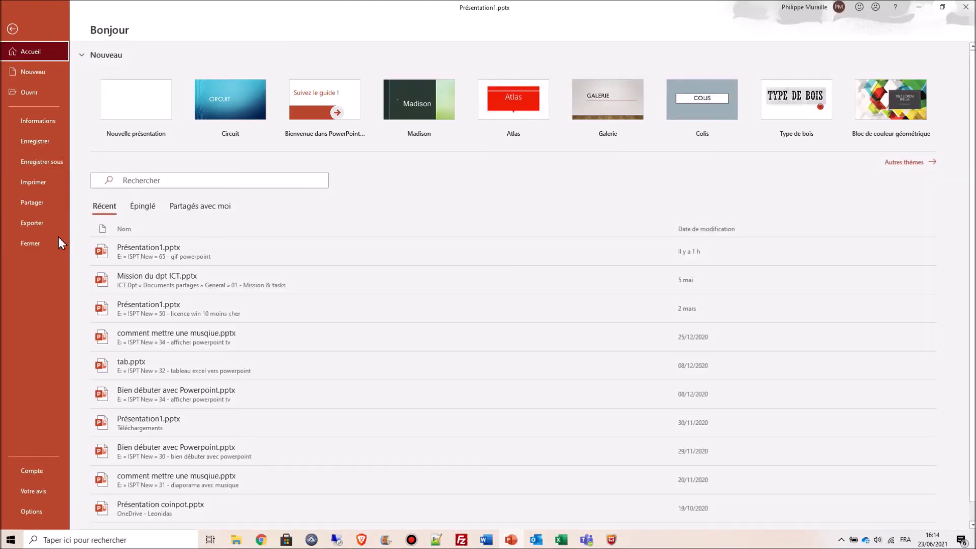
click(41, 224)
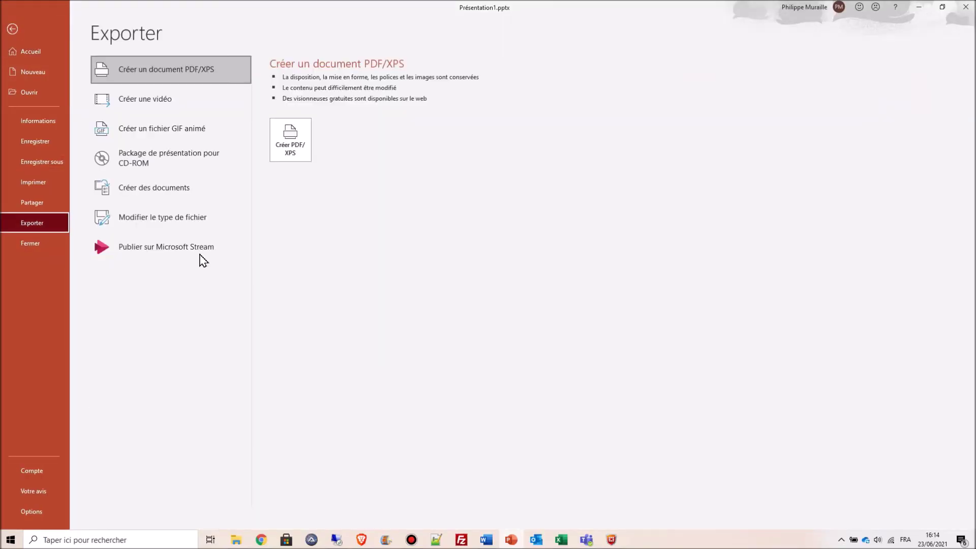
click(191, 138)
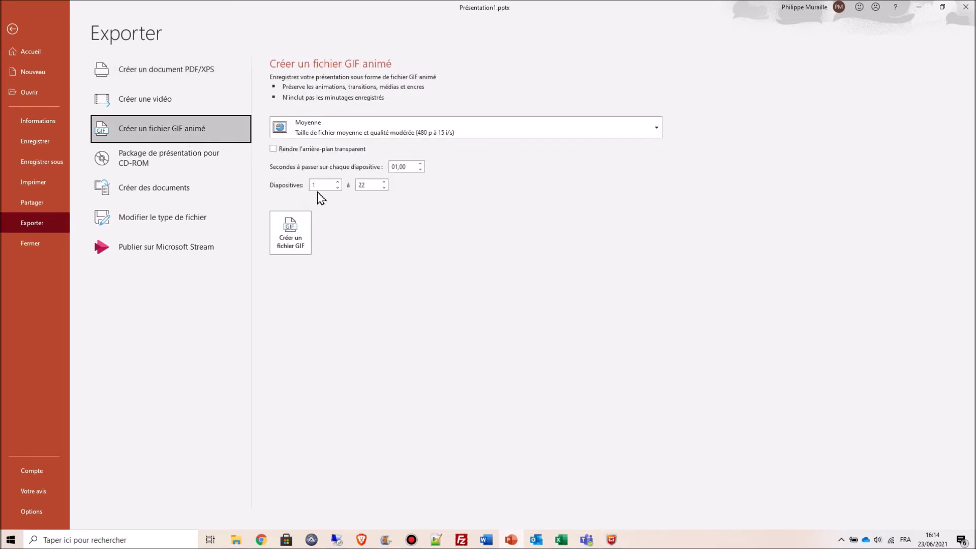
click(498, 136)
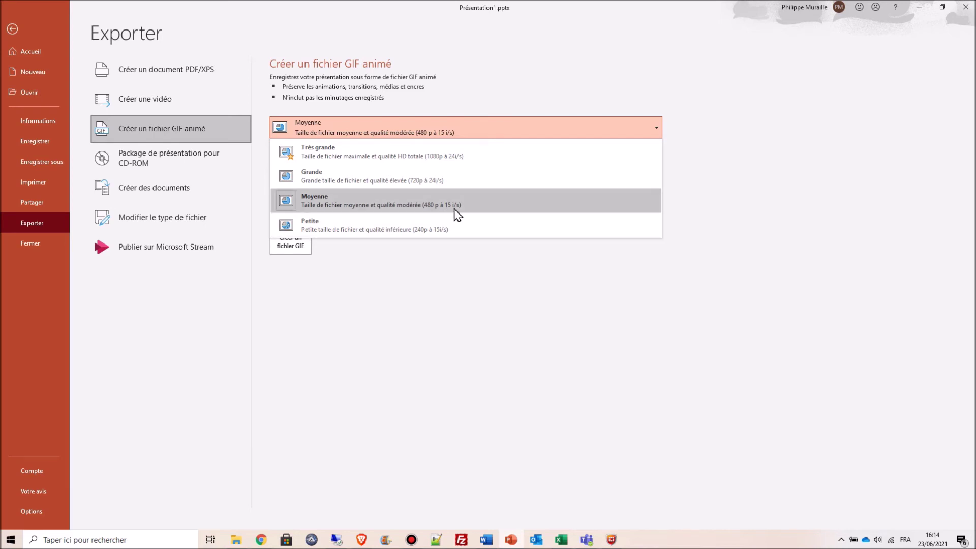
click(475, 162)
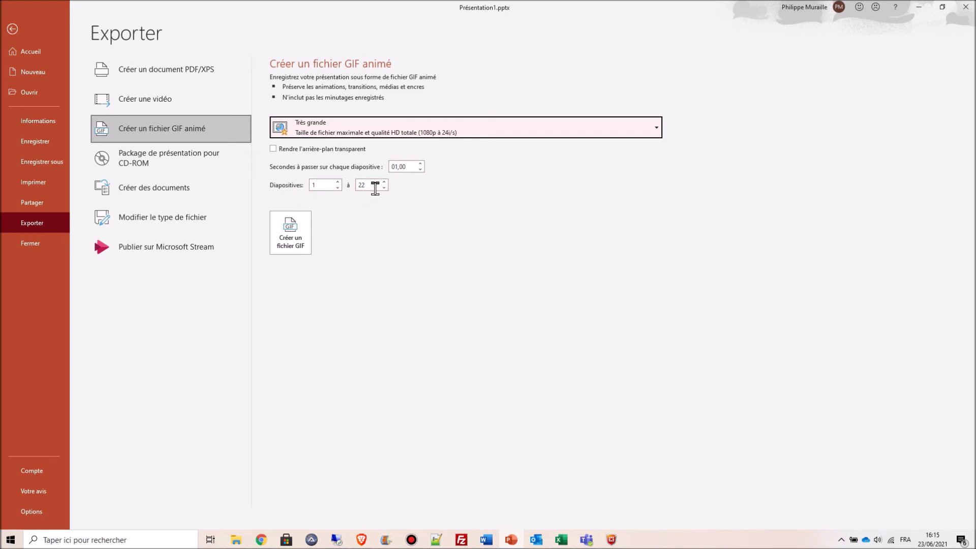
click(297, 248)
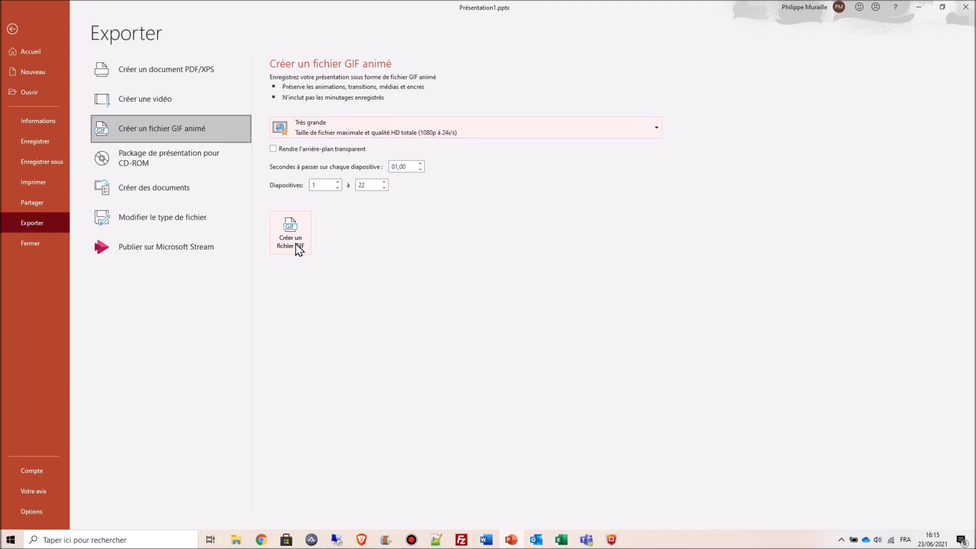